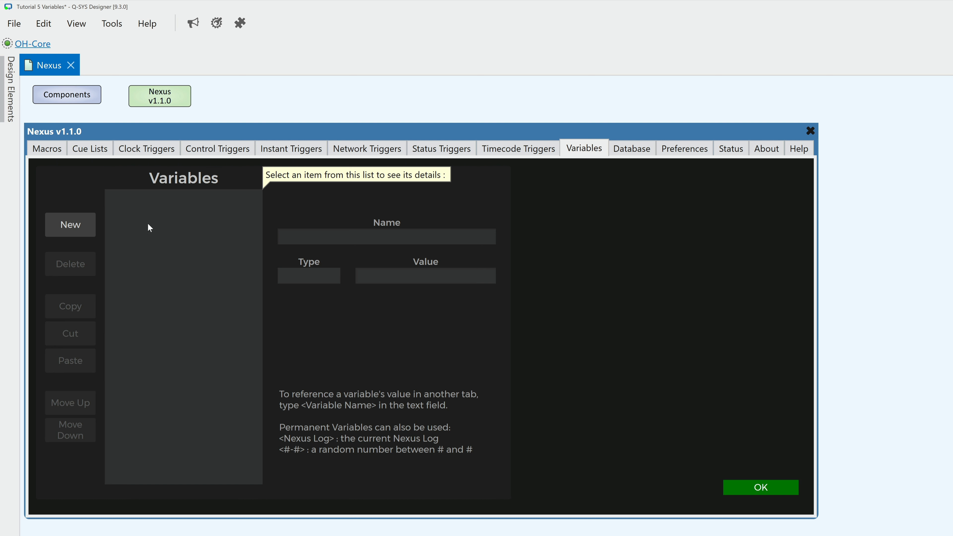
Step: Create a new variable and name it "Audio Level"
click(77, 237)
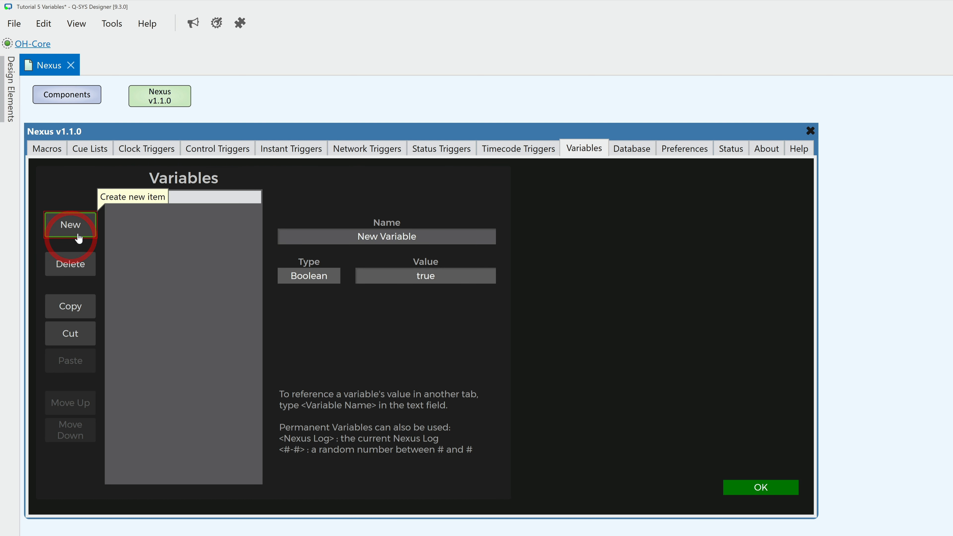
click(393, 239)
text(Audio Level)
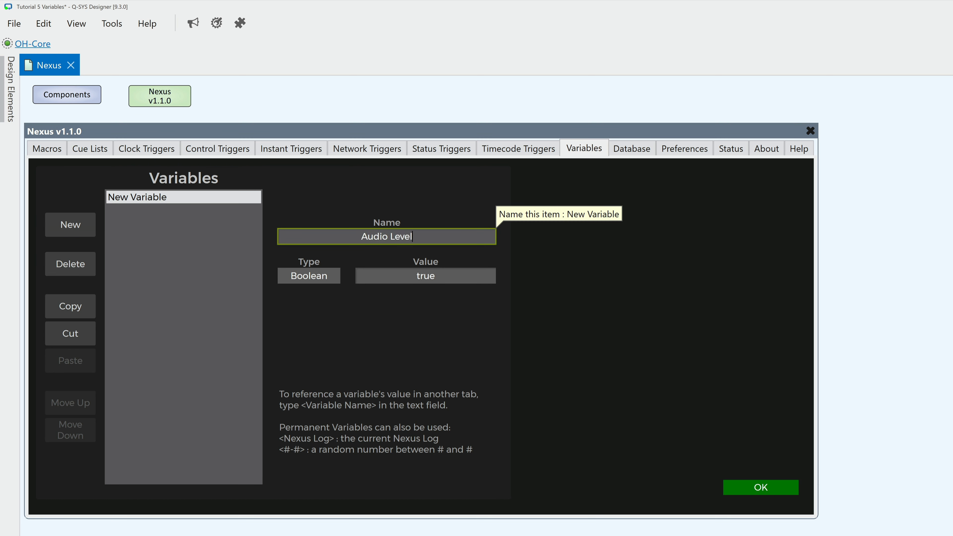
key(Return)
Step: Make the Audio Level variable a Number and set its value to -6
click(324, 276)
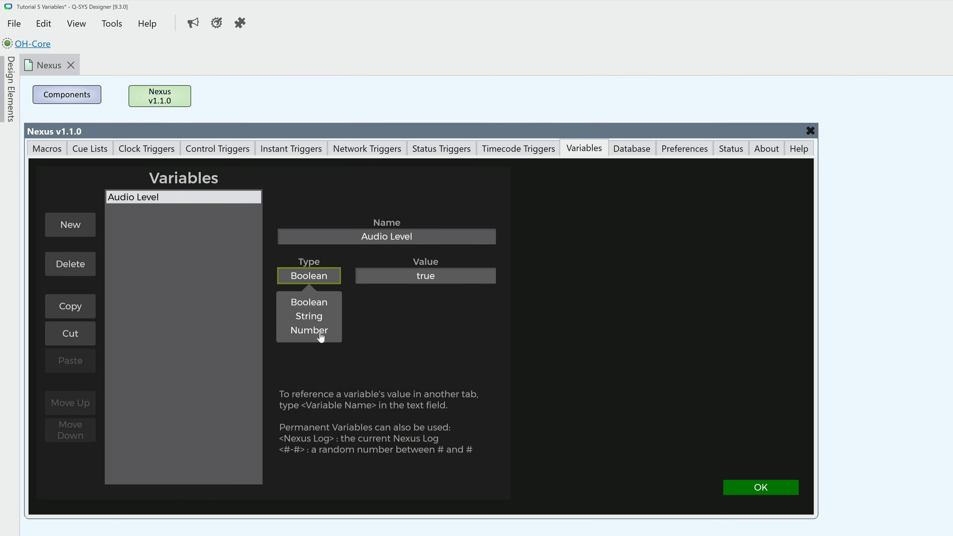
click(320, 331)
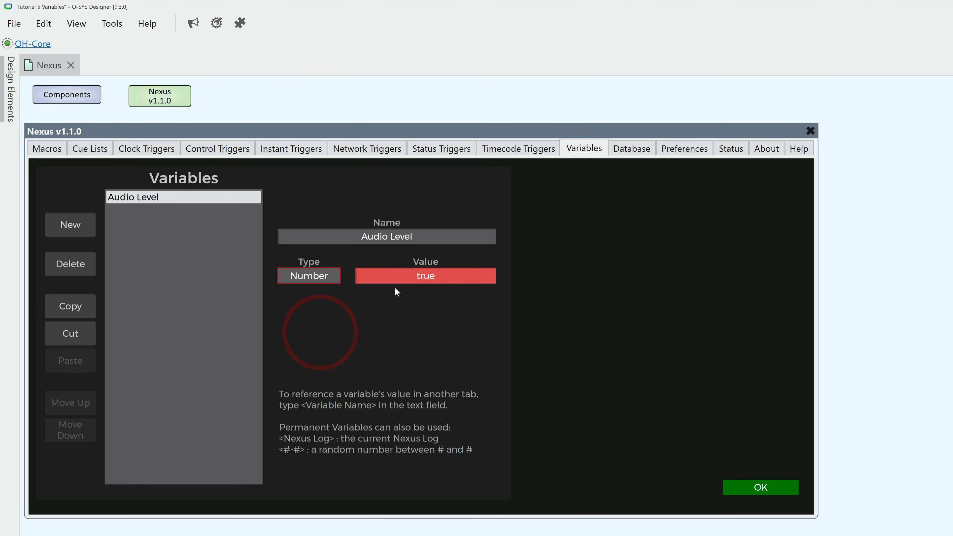
click(403, 279)
text(-6)
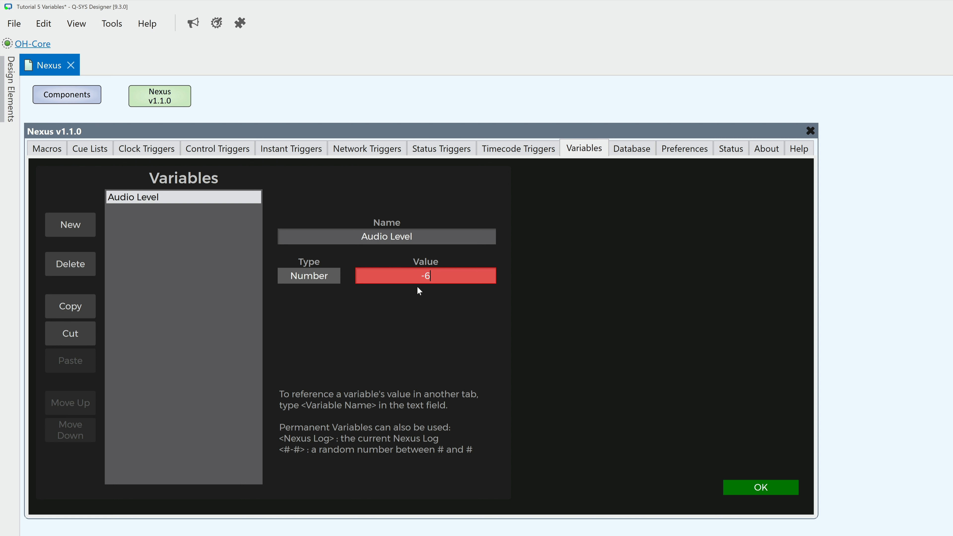
key(Return)
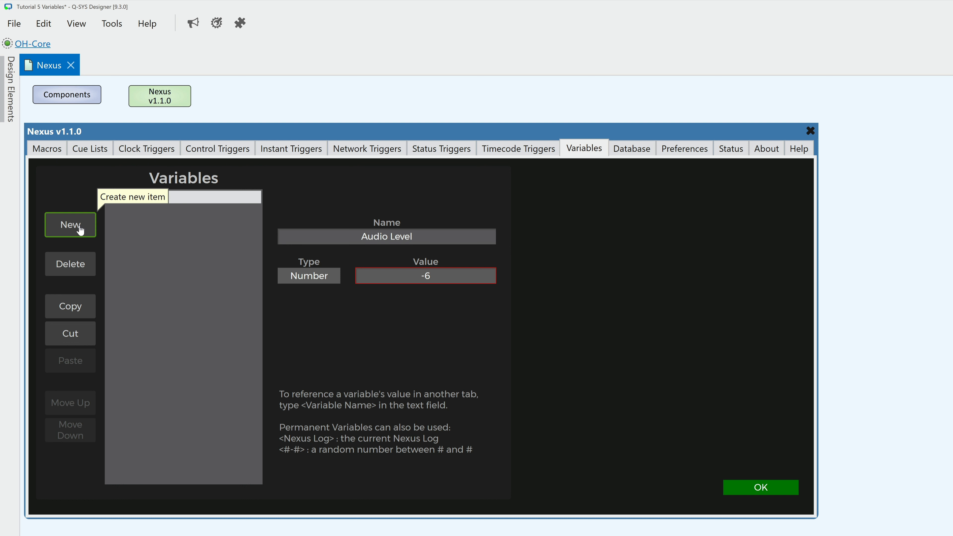
Step: Create a second variable named "Building is Open" and set its Boolean value to false
click(71, 225)
click(361, 237)
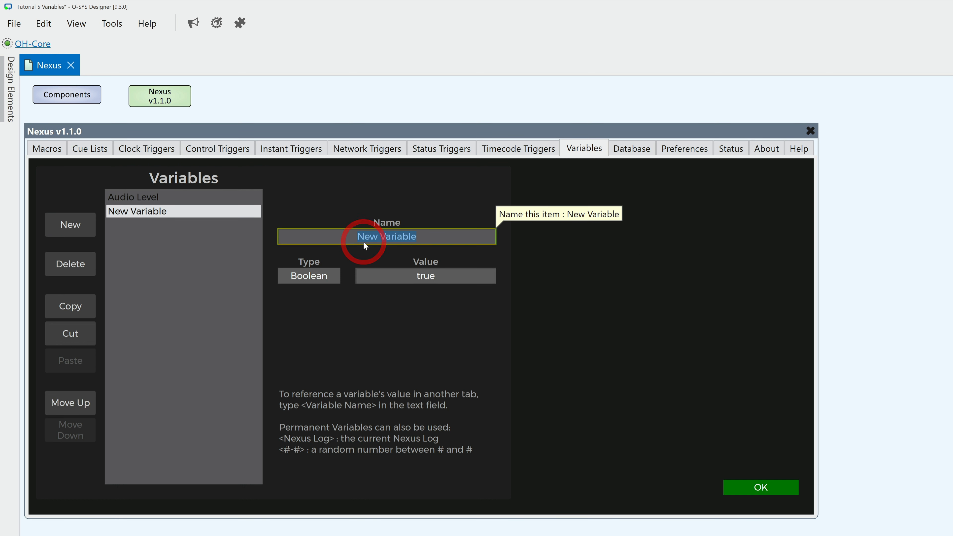
text(Building is Open)
key(Return)
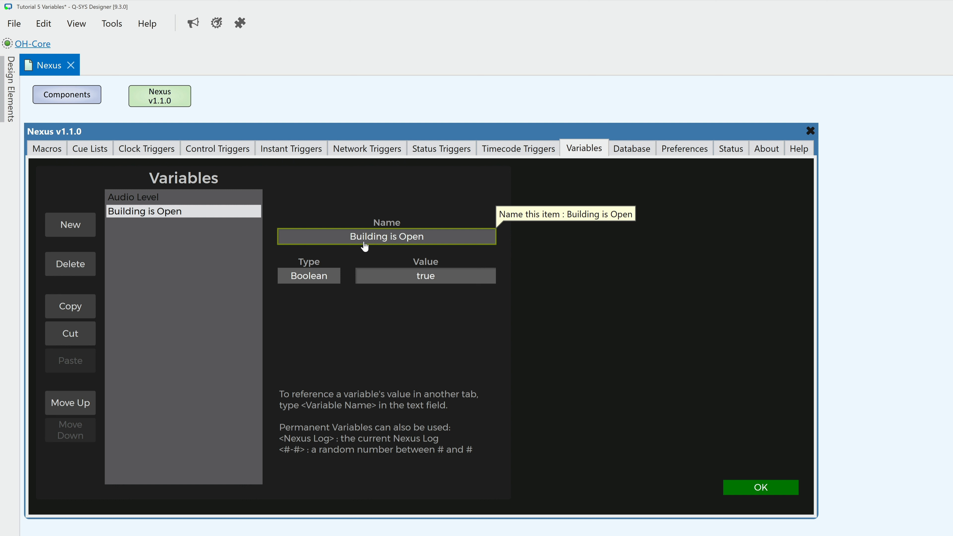
click(451, 278)
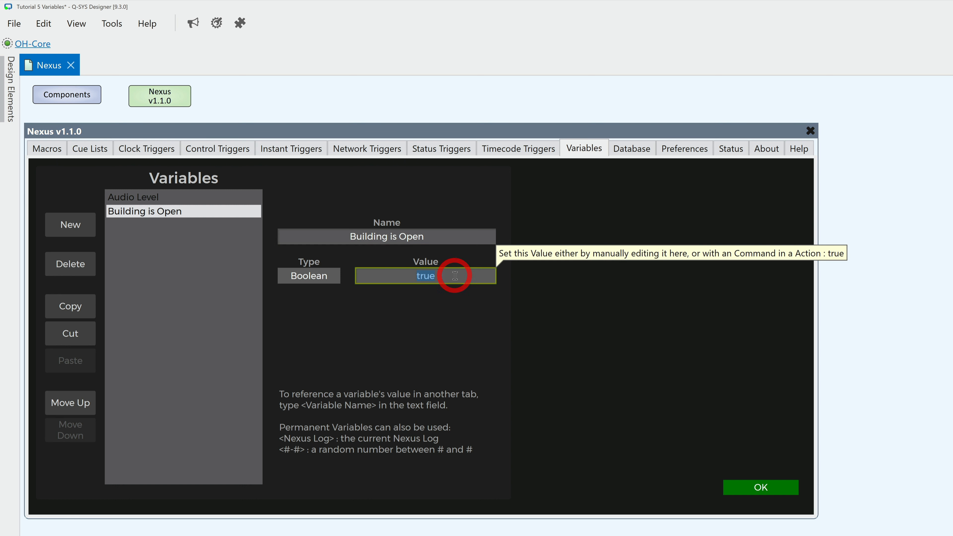
text(false)
key(Return)
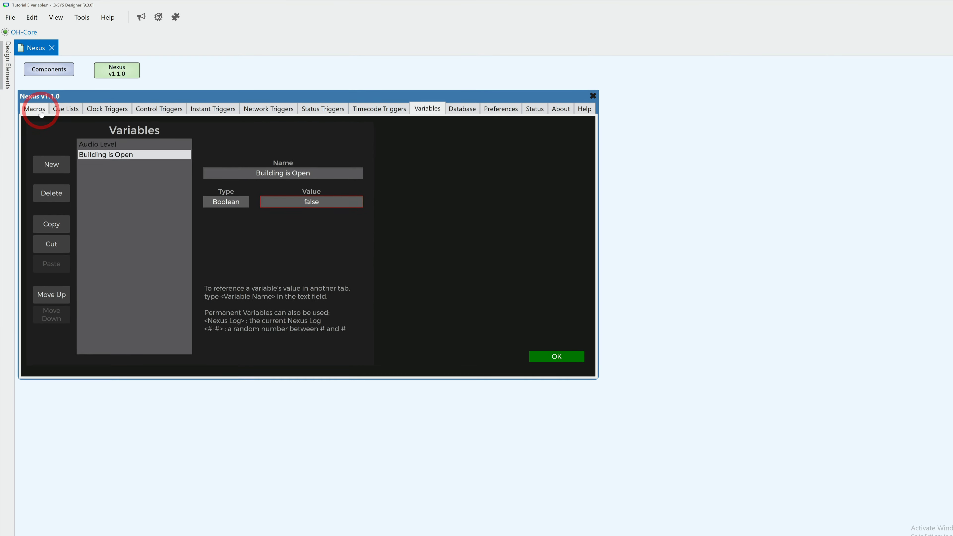
Step: Add a new macro named "Open the Building" to the macro list
click(35, 109)
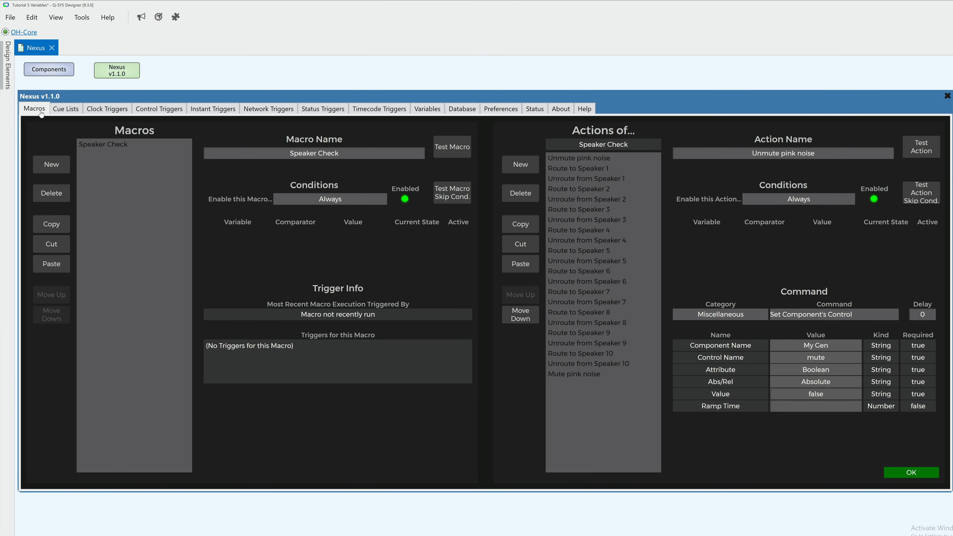
click(59, 167)
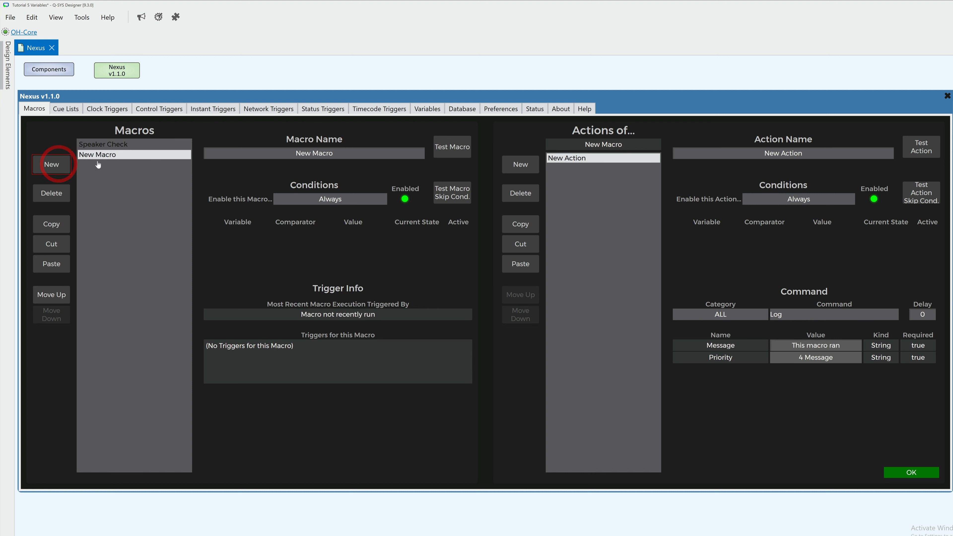
click(281, 157)
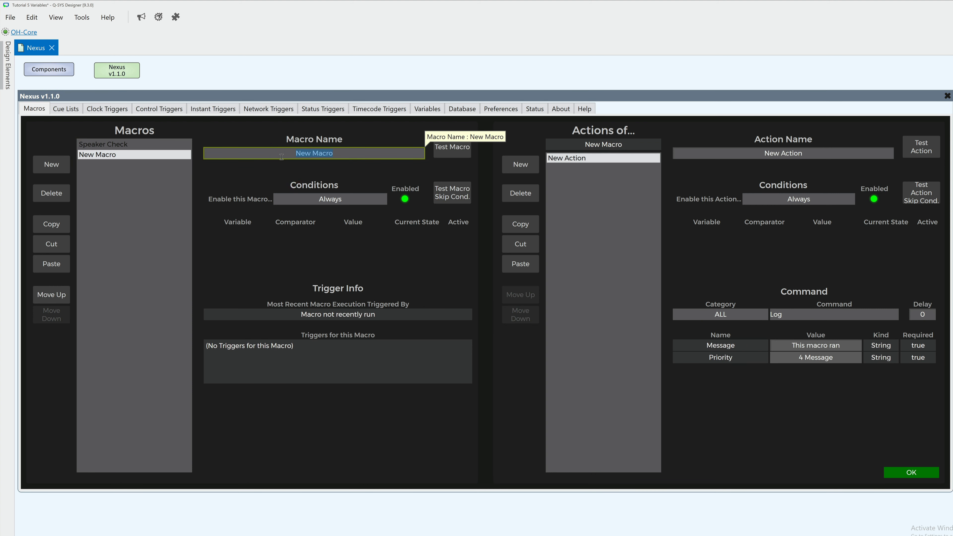
text(Open the Building)
key(Return)
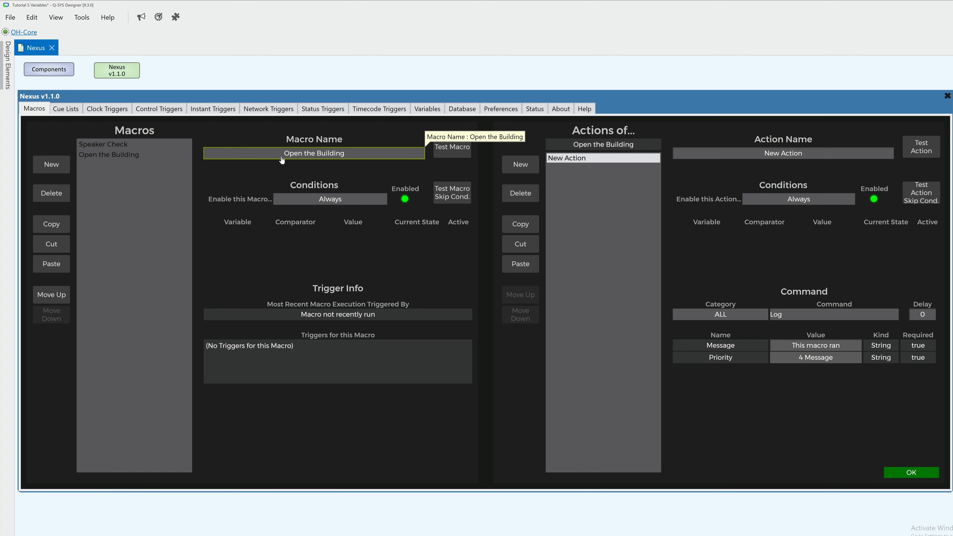
Step: Name the new macro's action "Building variable: open" and assign it the Set Variable Value command from the Variables category
click(701, 154)
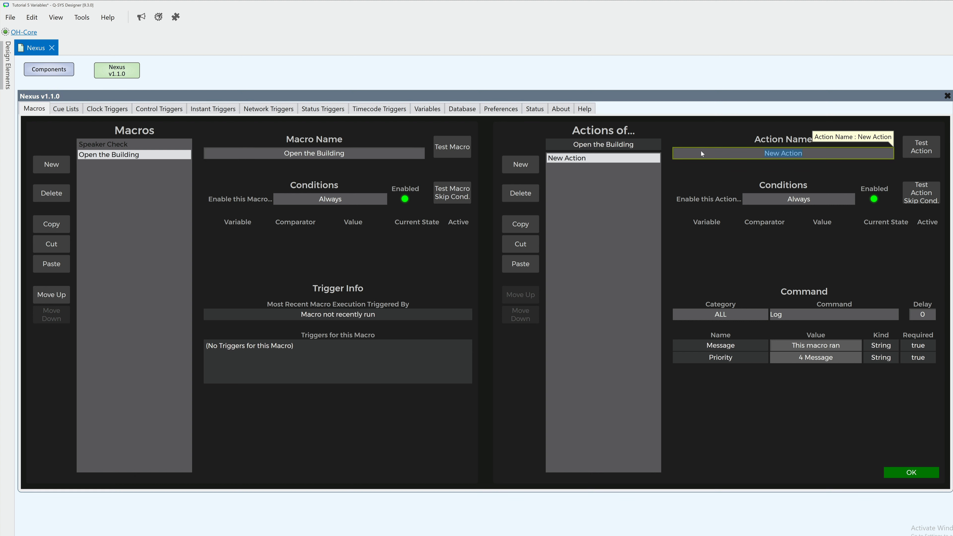
text(Building variable: open)
key(Return)
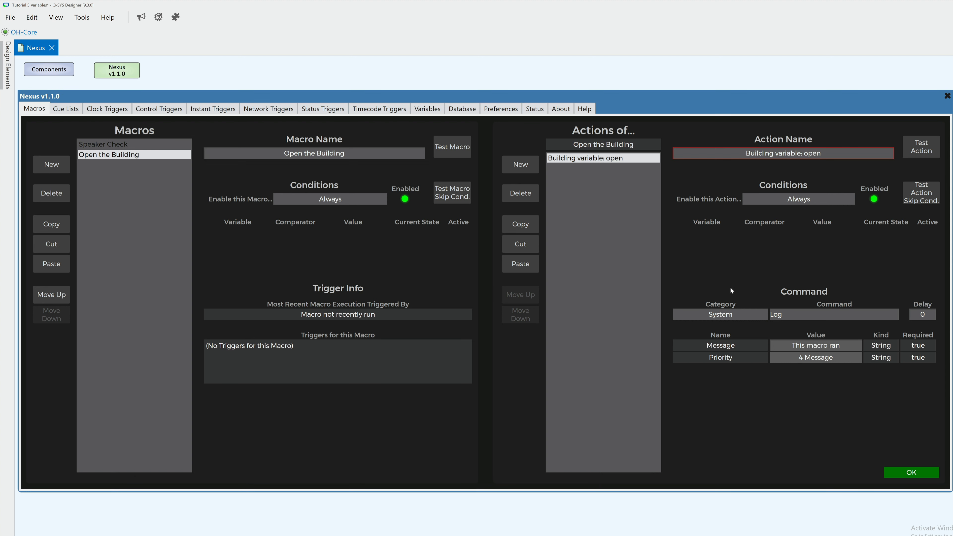
click(740, 315)
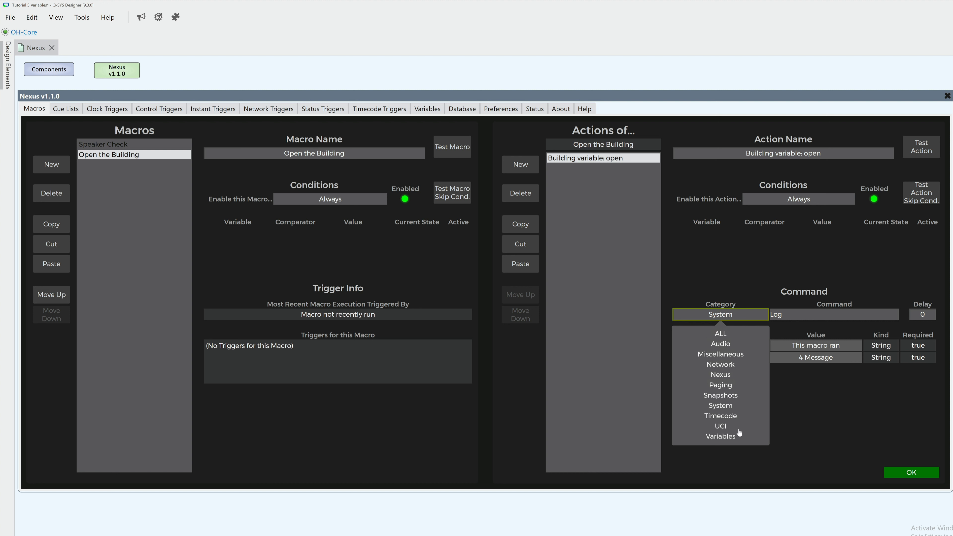
click(737, 436)
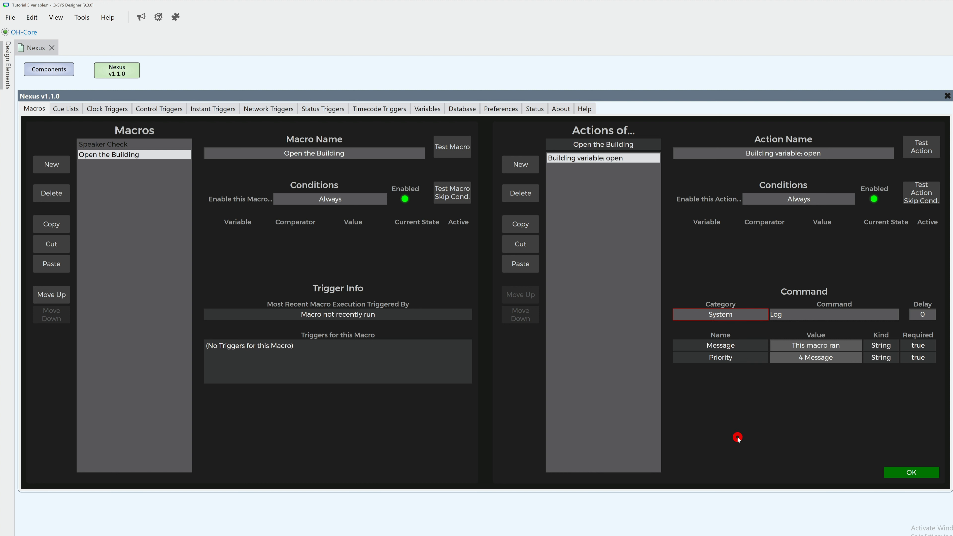
click(793, 318)
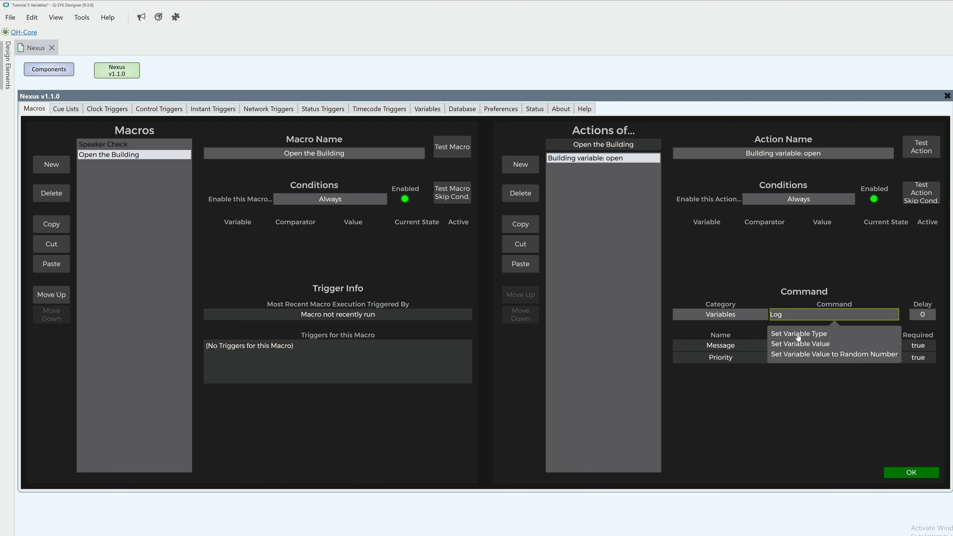
click(800, 344)
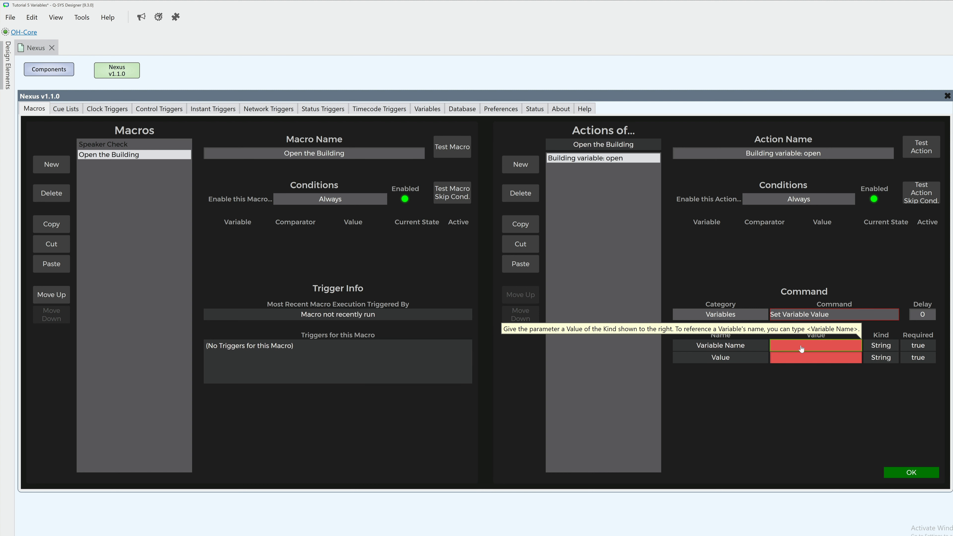
Step: Configure the action's command to set the Building is Open variable to true
click(832, 346)
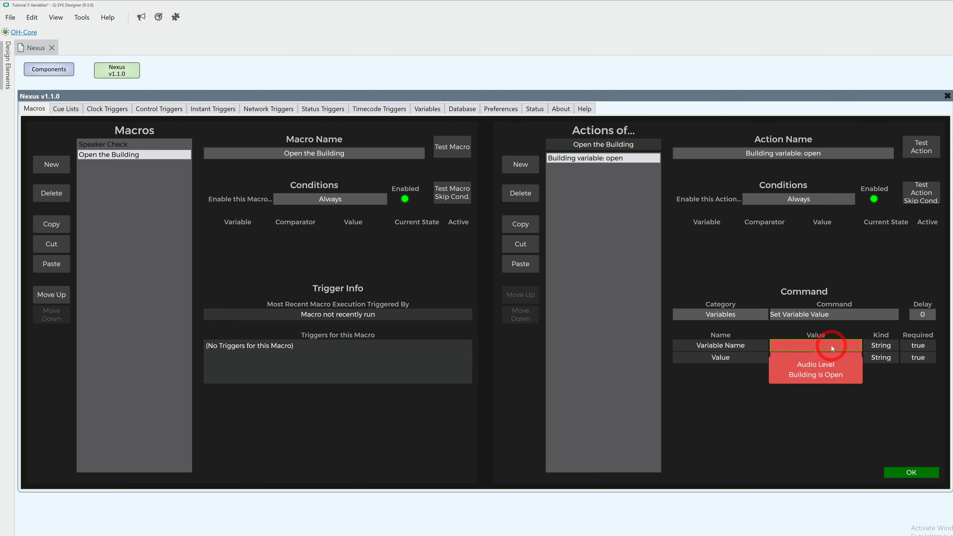
click(830, 377)
click(829, 361)
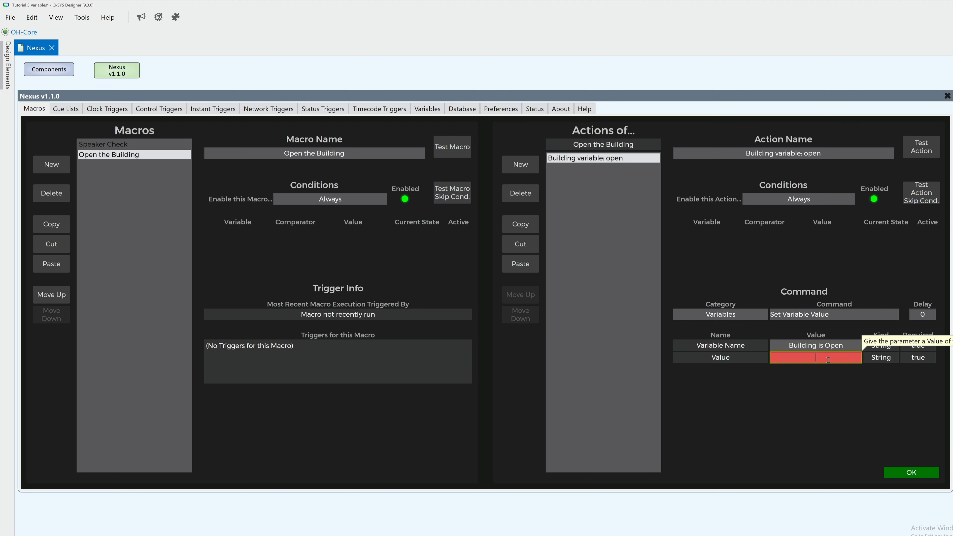
text(true)
key(Return)
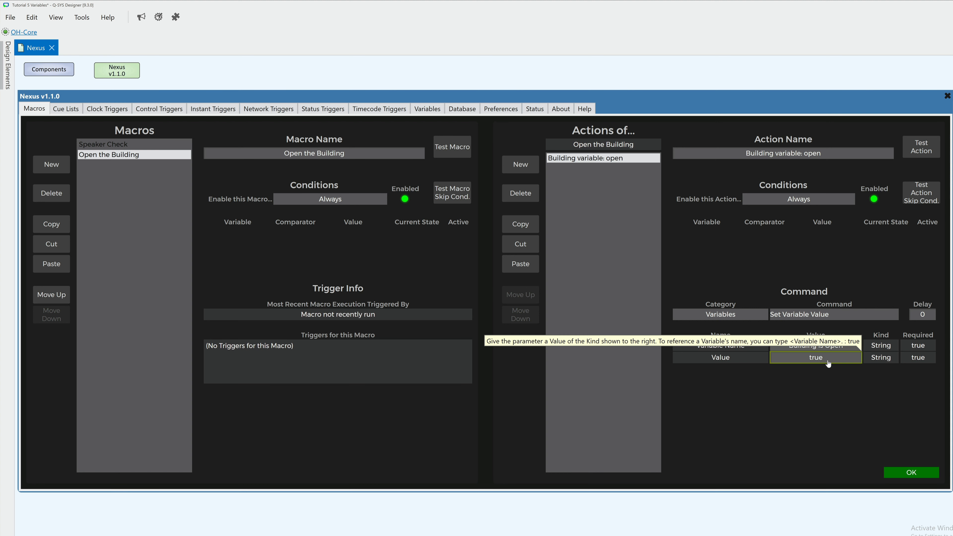
Step: Test the "Building variable: open" action and check the Building is Open variable's value
click(914, 160)
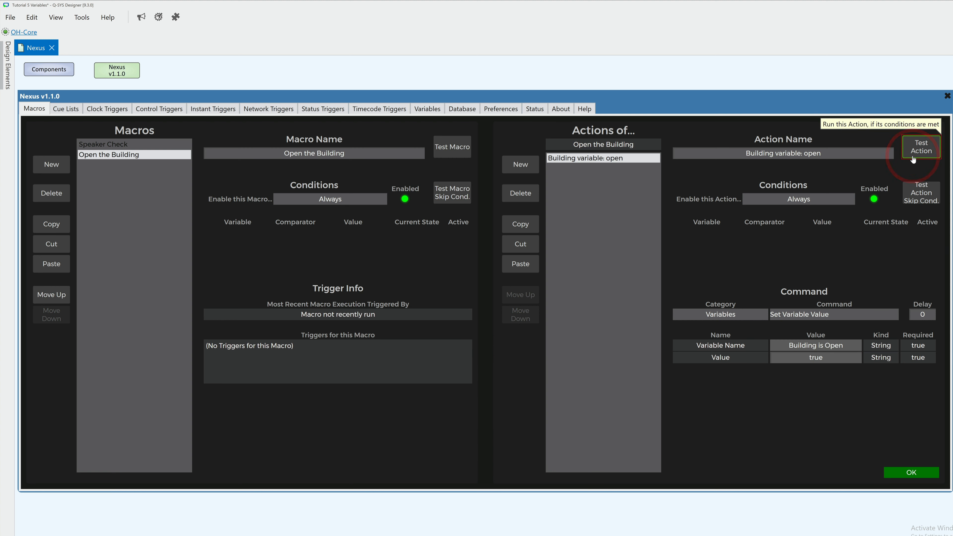
click(427, 110)
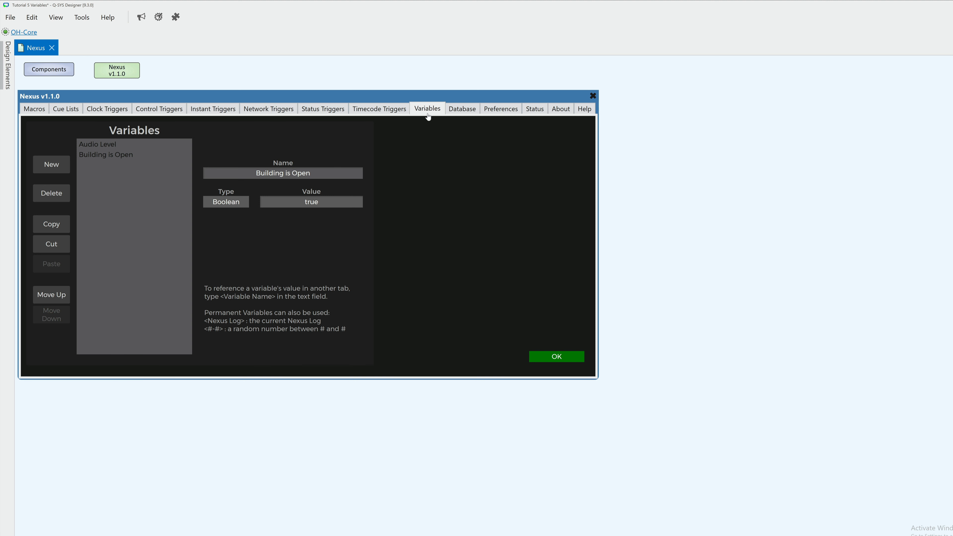
Step: Return to the macros and select the Speaker Check macro for editing
click(36, 110)
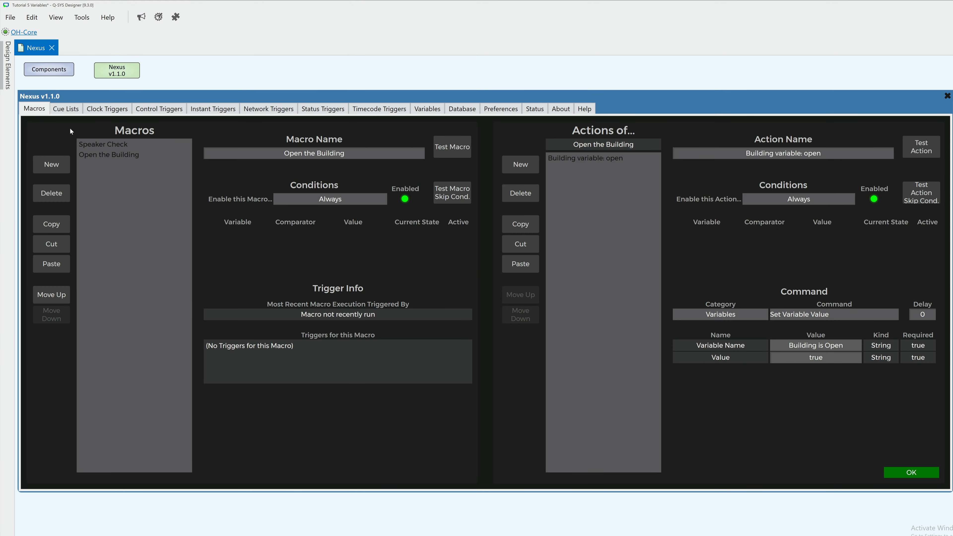
click(89, 146)
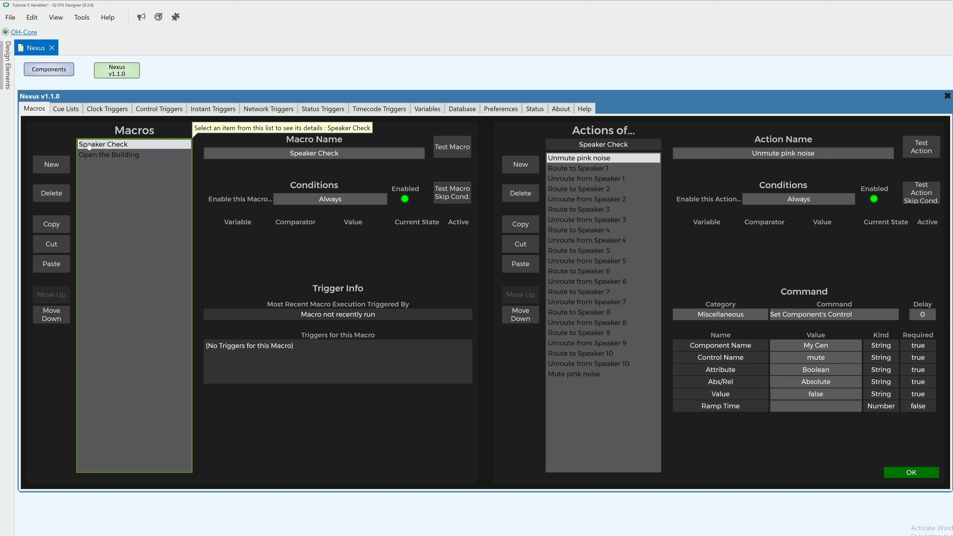
Step: Try the Speaker Check macro's enabling condition as Never and as When any condition is active
click(289, 201)
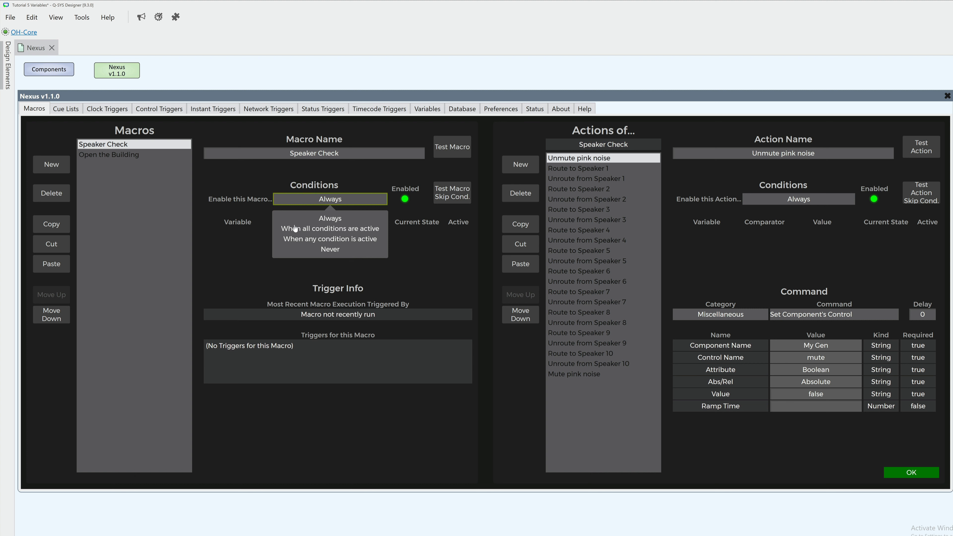
click(295, 249)
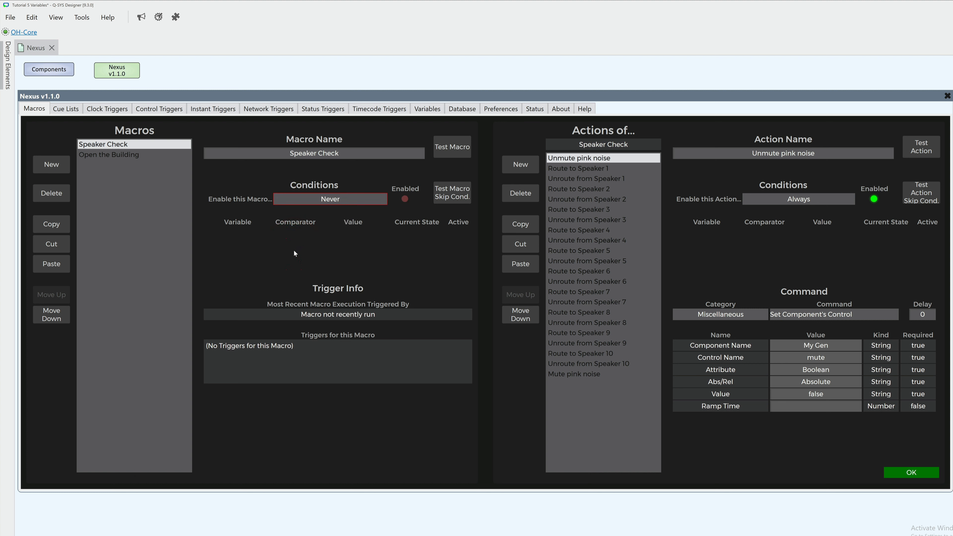
click(295, 202)
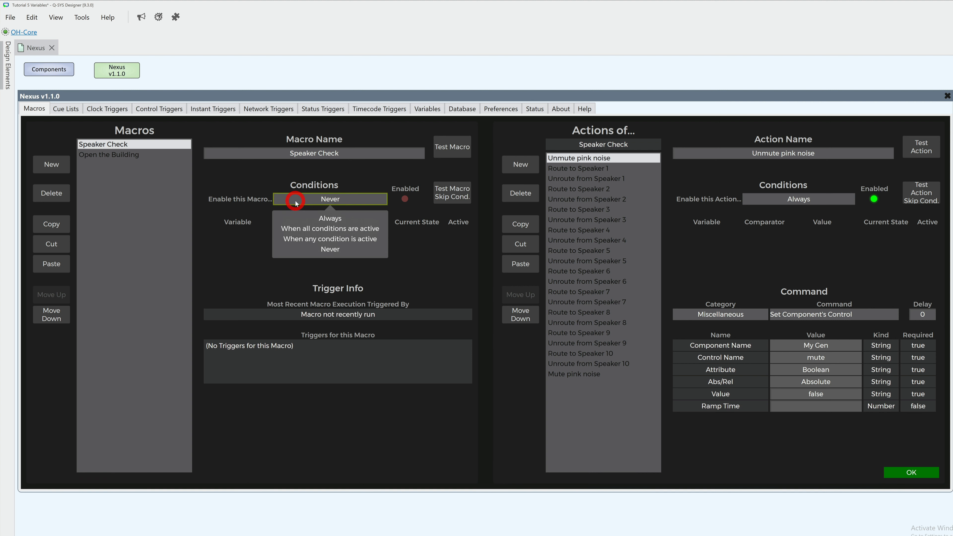
click(294, 241)
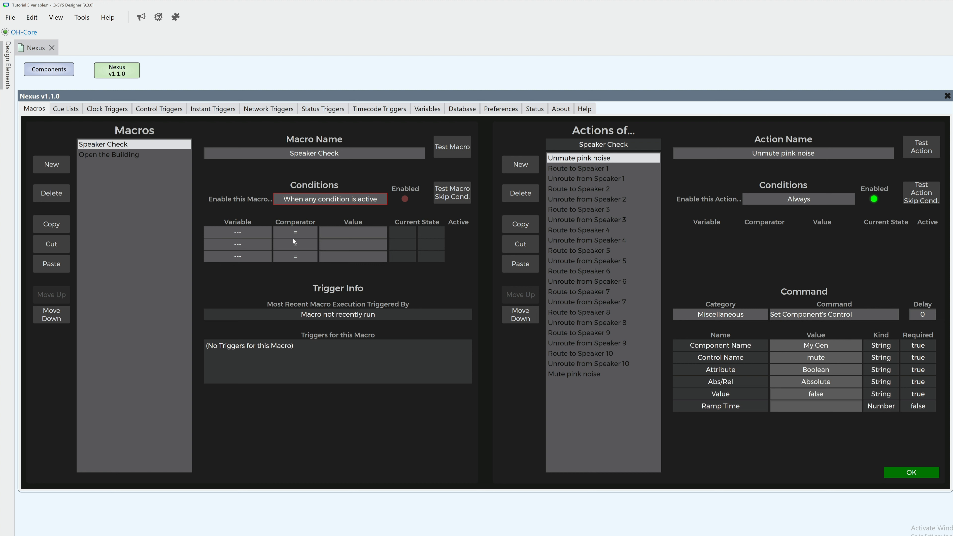
Step: Enable the Speaker Check macro only when all conditions are active, with the condition Building is Open = false
click(296, 203)
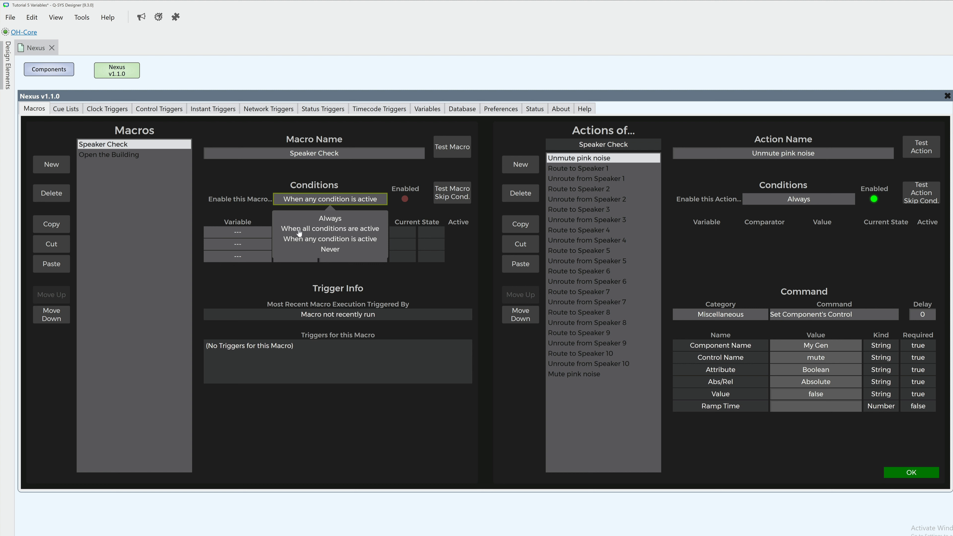
click(299, 230)
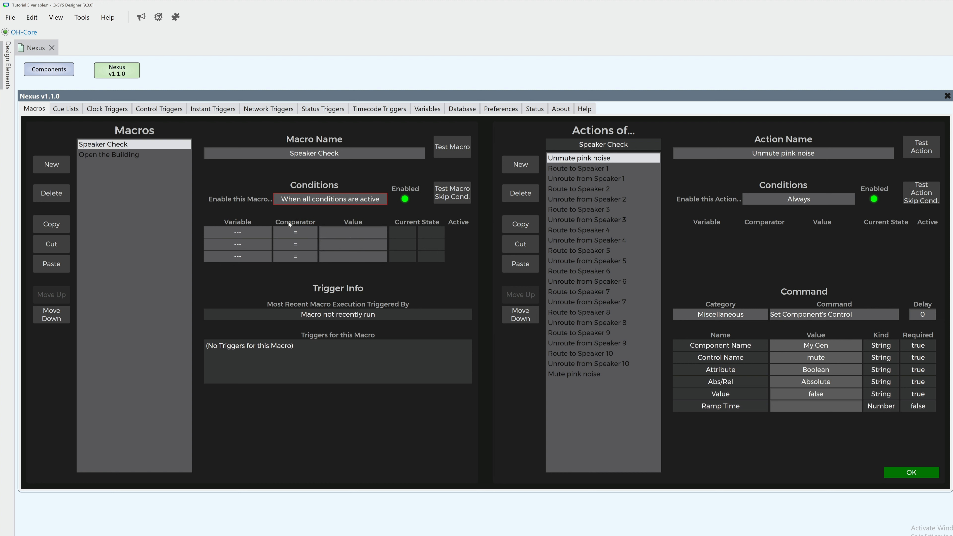
click(263, 234)
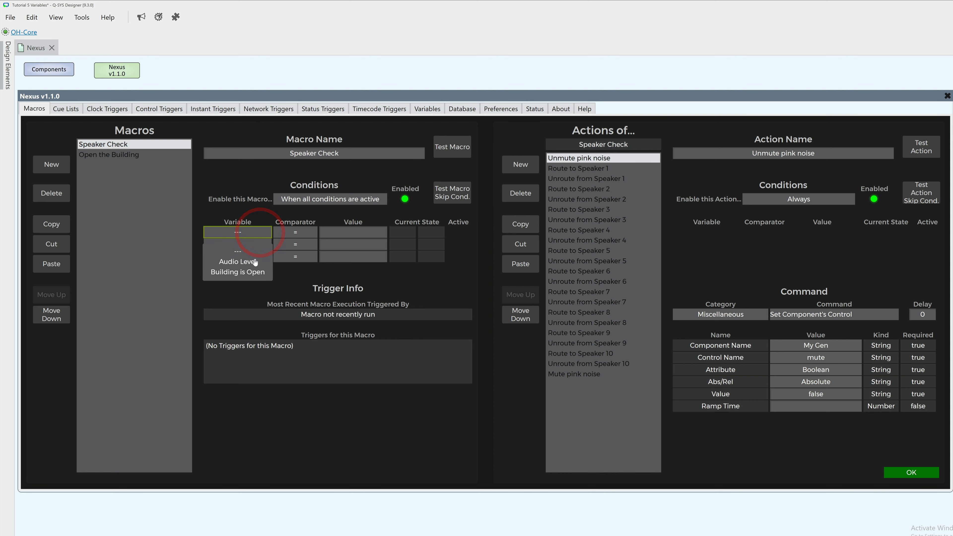
click(253, 273)
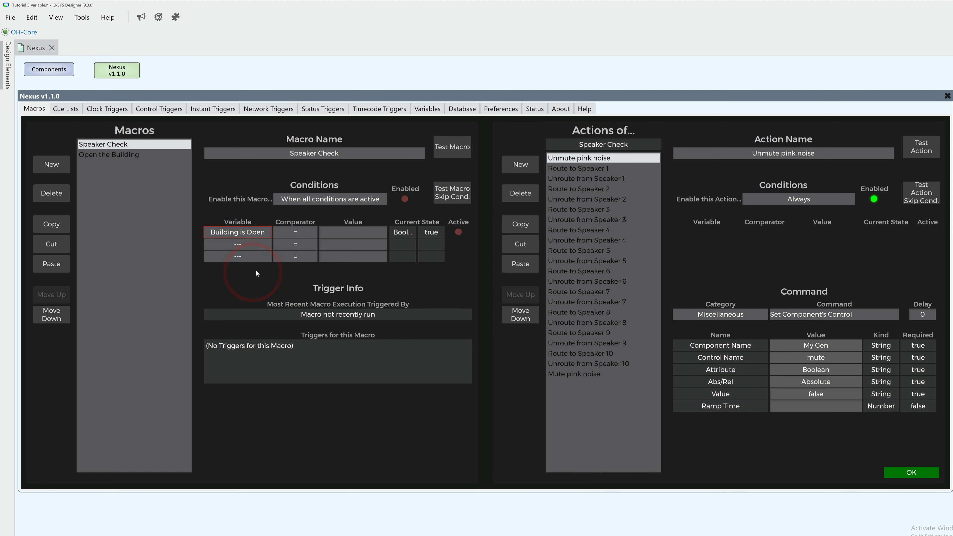
click(331, 233)
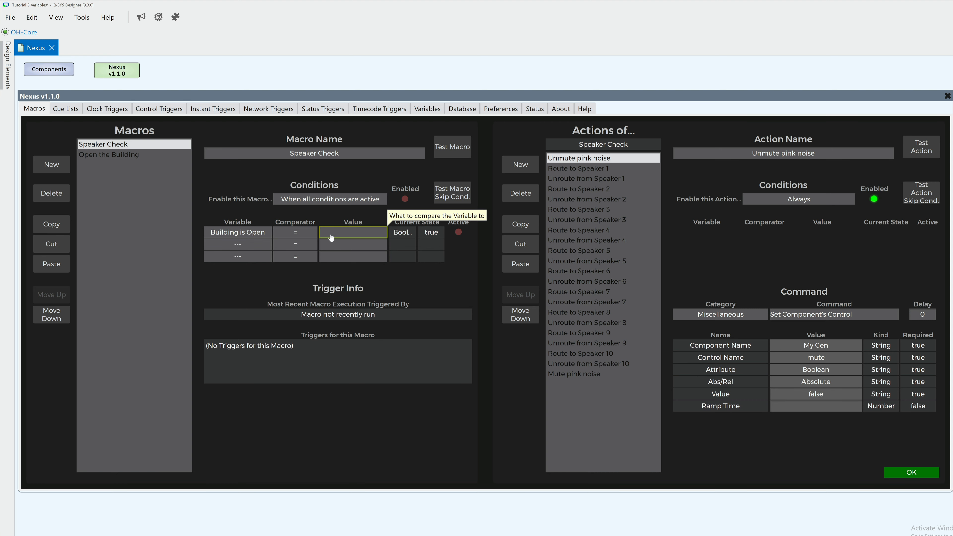
text(false)
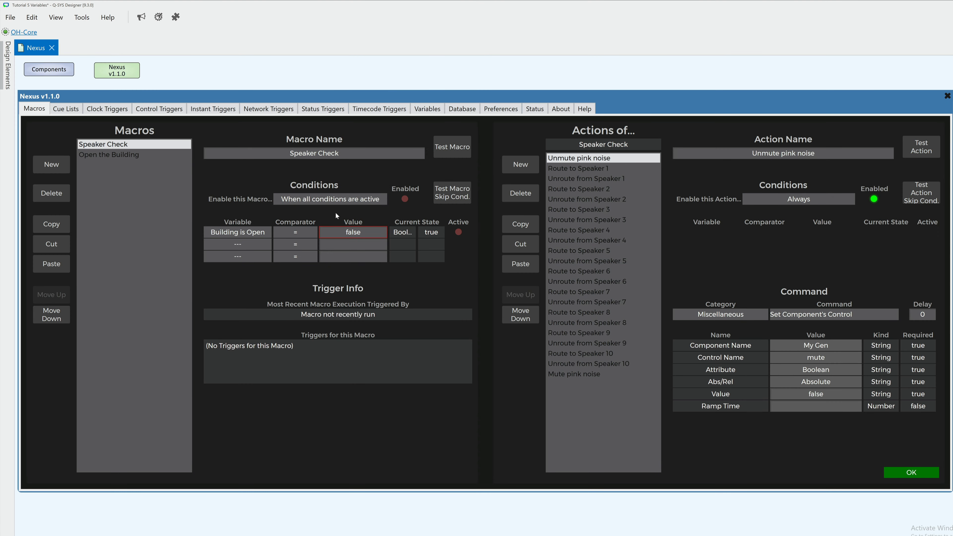
Step: Test the Speaker Check macro with its conditions respected, and again with the conditions skipped
click(452, 148)
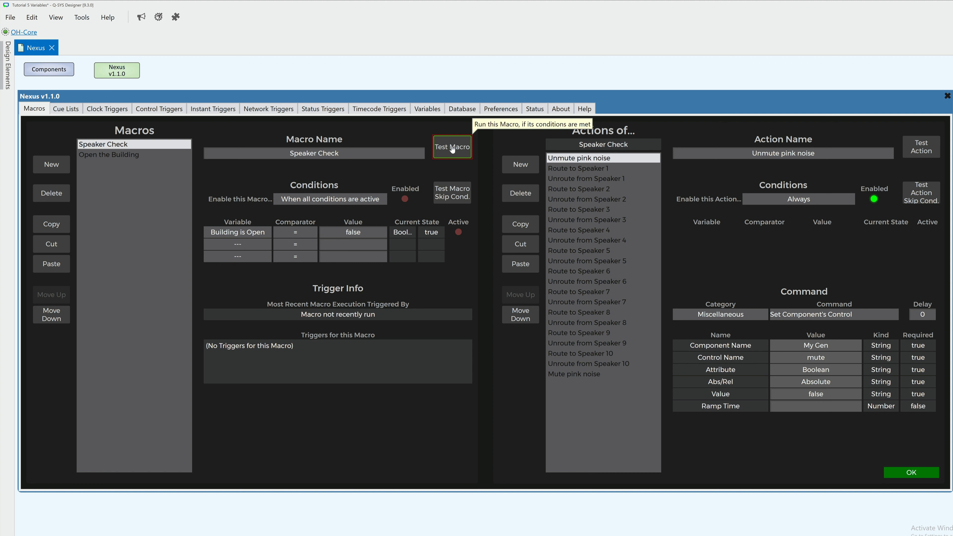
click(463, 200)
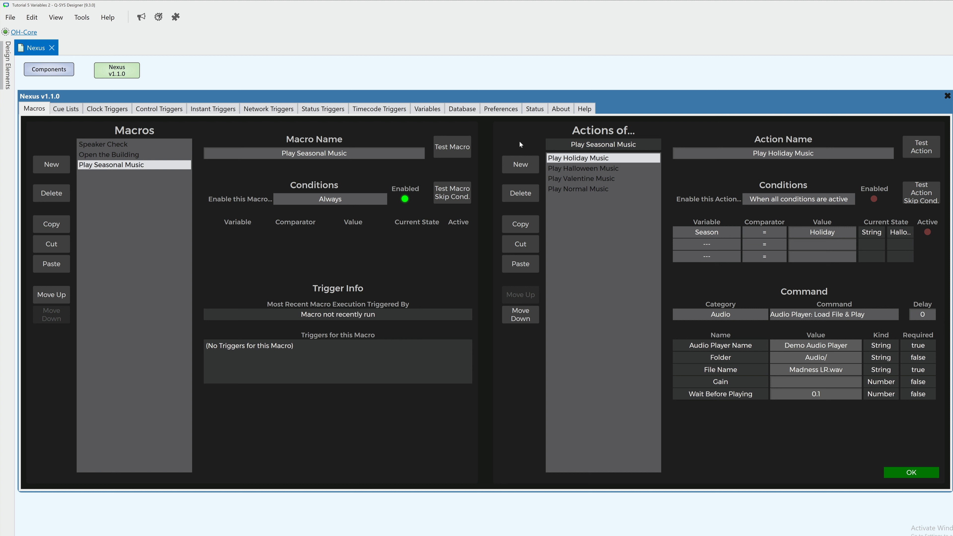
Step: Review the conditions and commands of the Halloween, Valentine and Normal music actions in the Play Seasonal Music macro
click(554, 169)
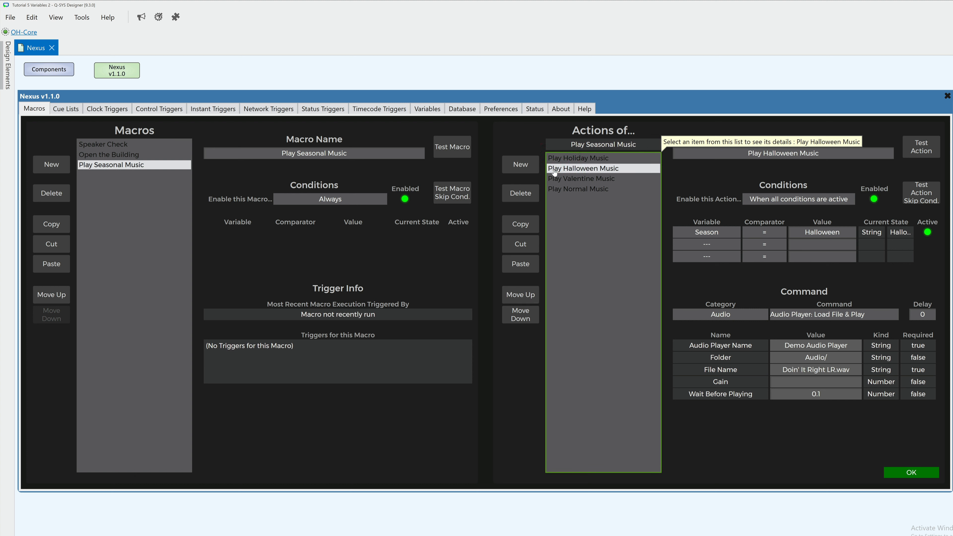
click(554, 182)
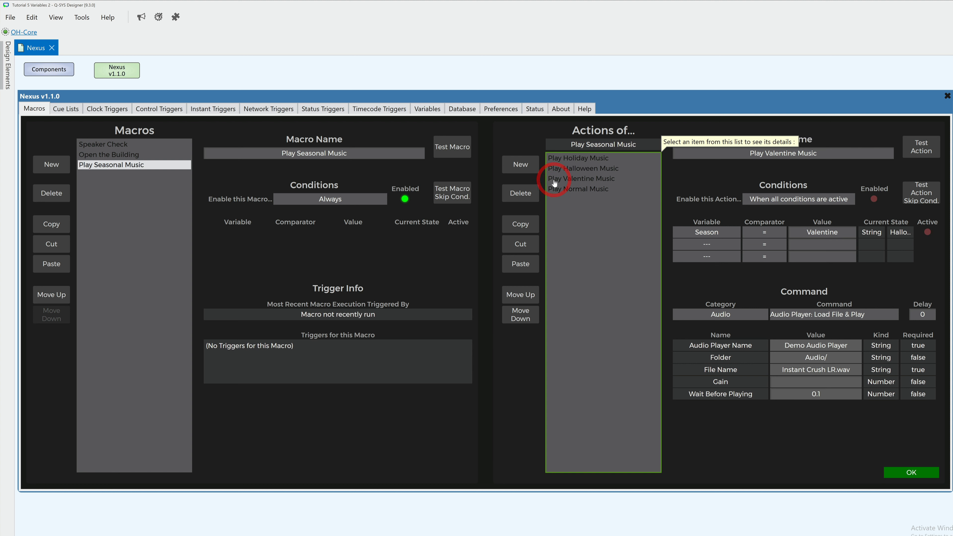
click(554, 191)
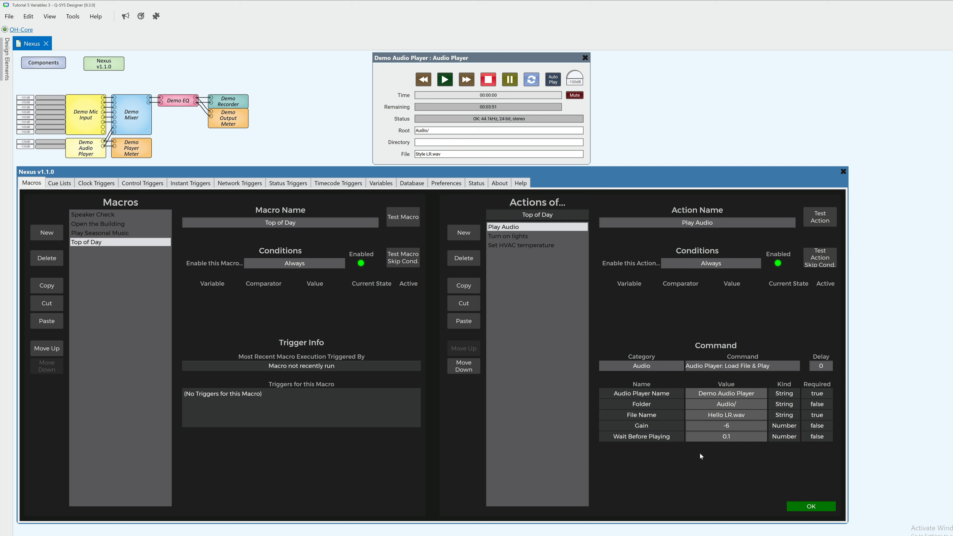
Step: Set the Gain of the Top of Day macro's Play Audio action to the variable reference <Audio Level> and test the action
click(713, 426)
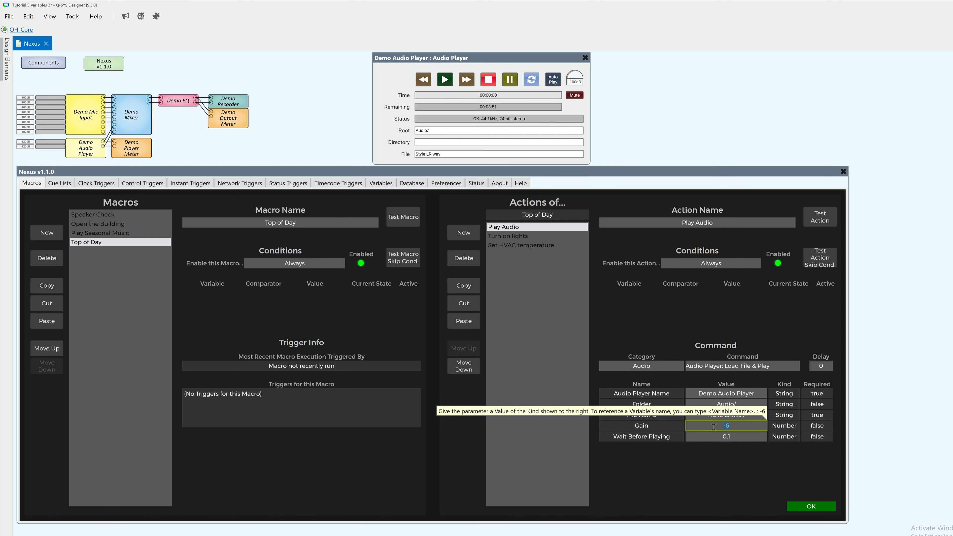
text(<Audio Level>)
key(Return)
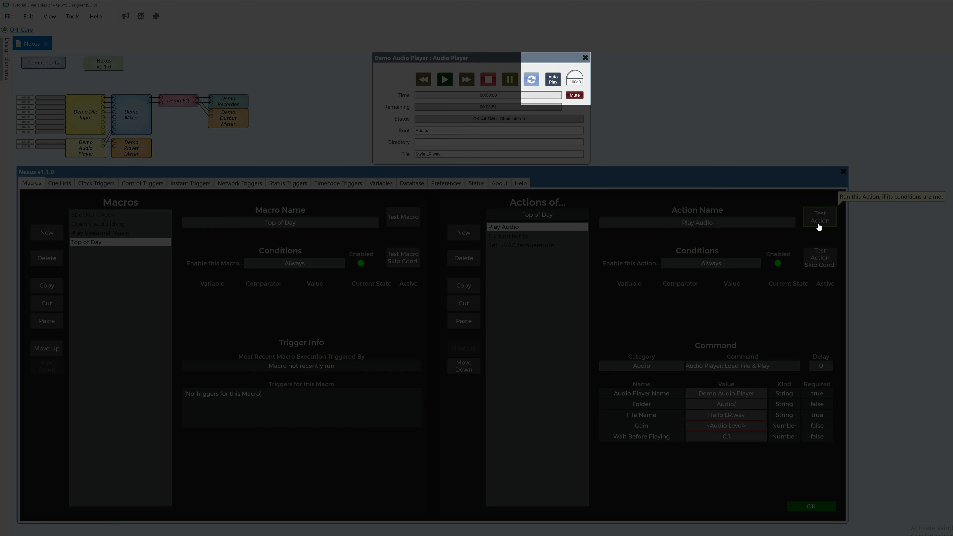
click(819, 228)
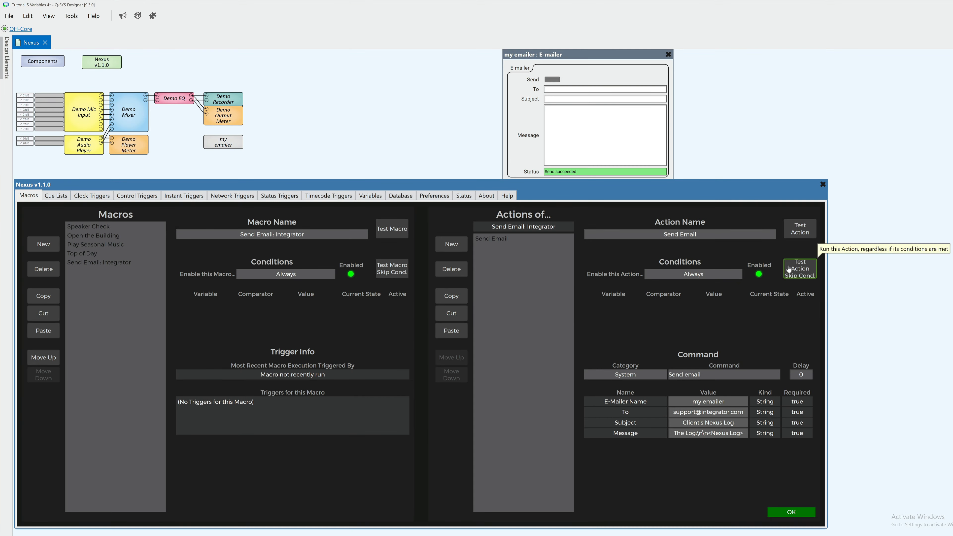
Step: Test the Send Email action of the Send Email: Integrator macro
click(797, 235)
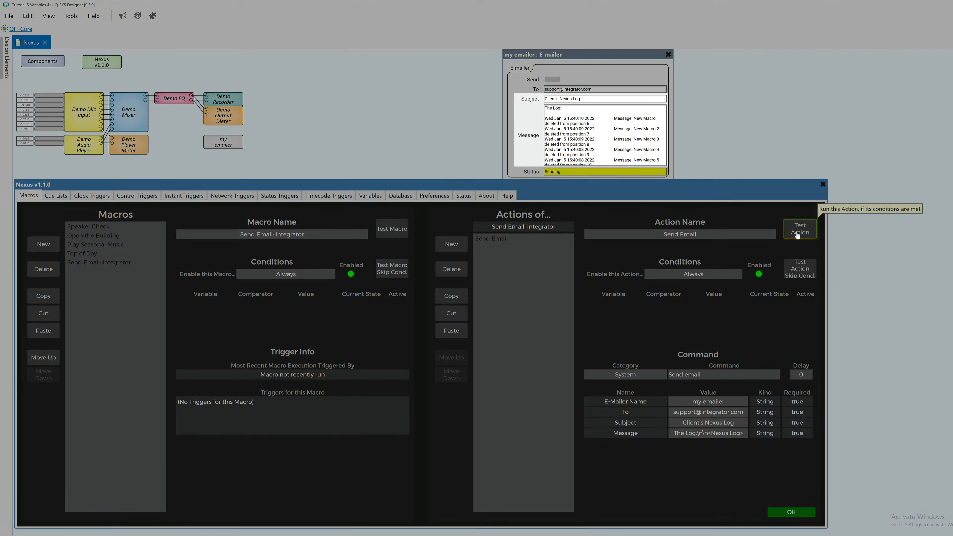